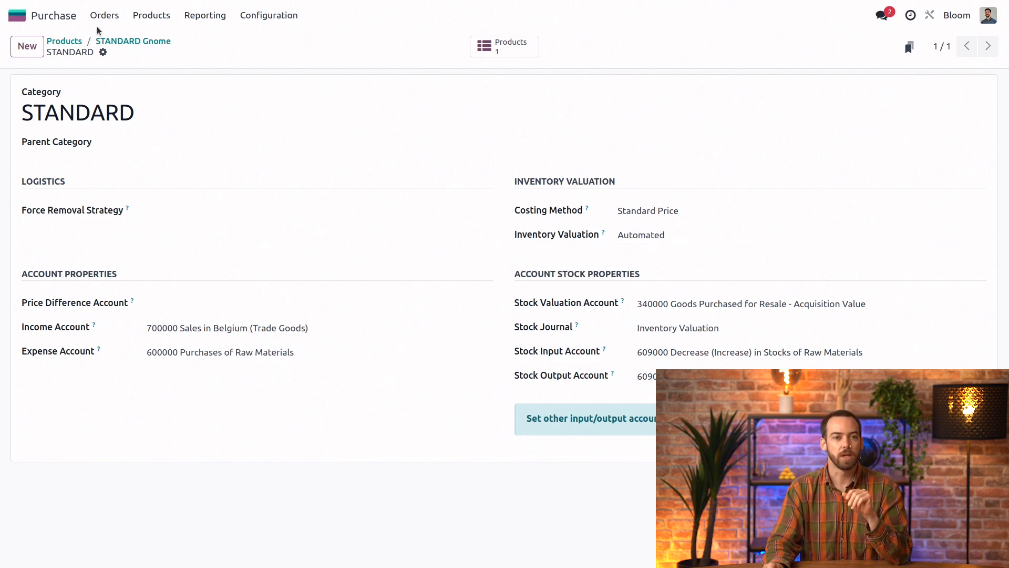
Create a new request for quotation with plnt wrld as the vendor.
{"action": "left_click", "coordinate": [105, 14]}
{"action": "left_click", "coordinate": [108, 39]}
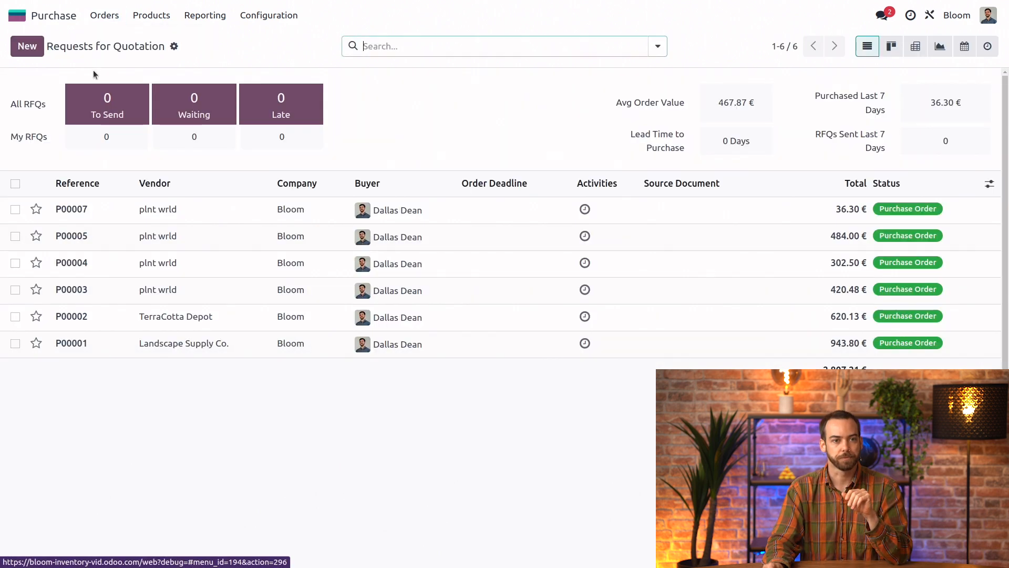
{"action": "left_click", "coordinate": [27, 52]}
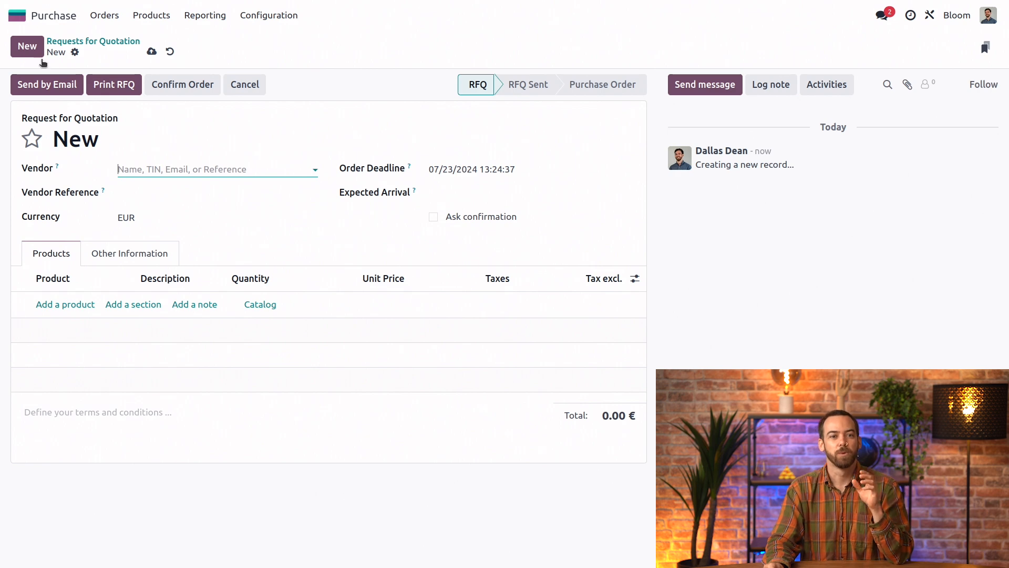
{"action": "type", "text": "pl"}
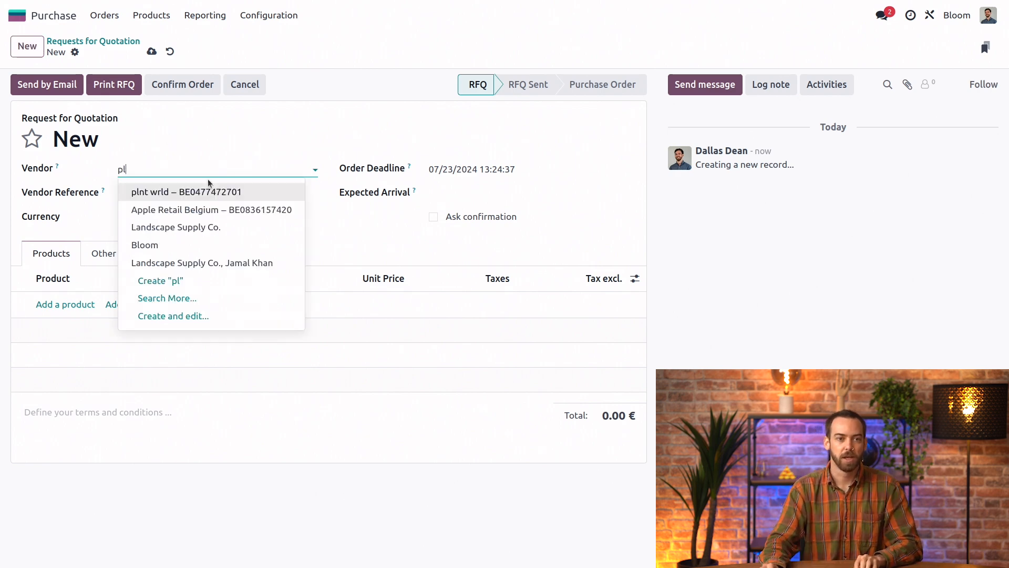
{"action": "left_click", "coordinate": [205, 193]}
Add AVCO Gnome, FIFO Gnome and STANDARD Gnome as product lines on the request for quotation.
{"action": "left_click", "coordinate": [71, 305]}
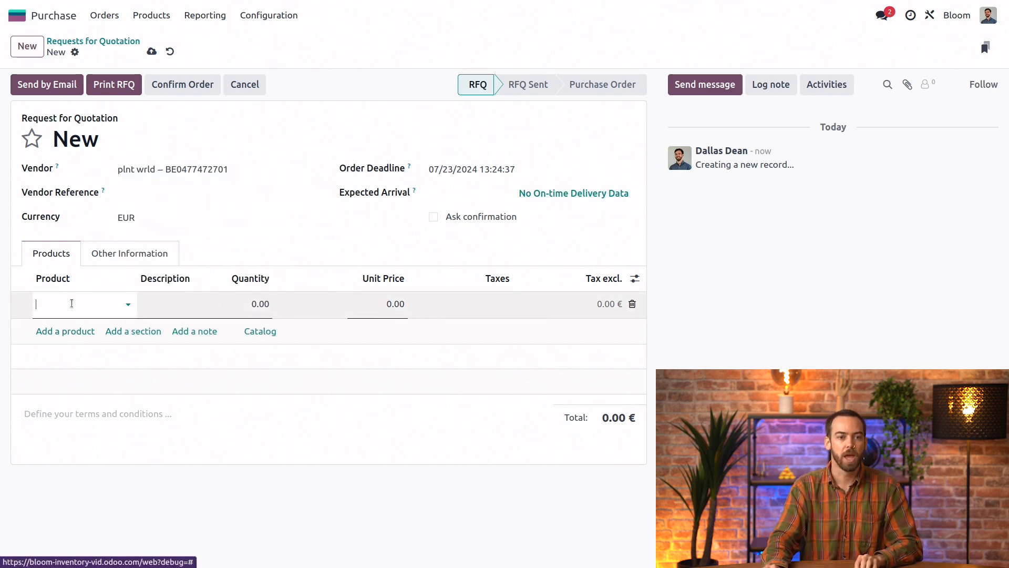
{"action": "left_click", "coordinate": [89, 325]}
{"action": "left_click", "coordinate": [57, 353]}
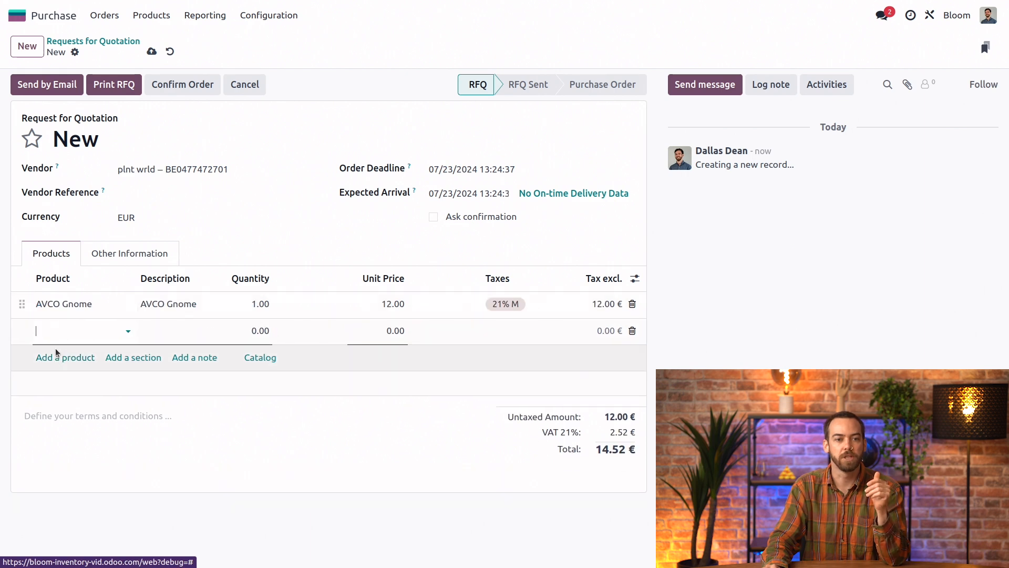
{"action": "left_click", "coordinate": [72, 333]}
{"action": "left_click", "coordinate": [82, 371]}
{"action": "left_click", "coordinate": [64, 374]}
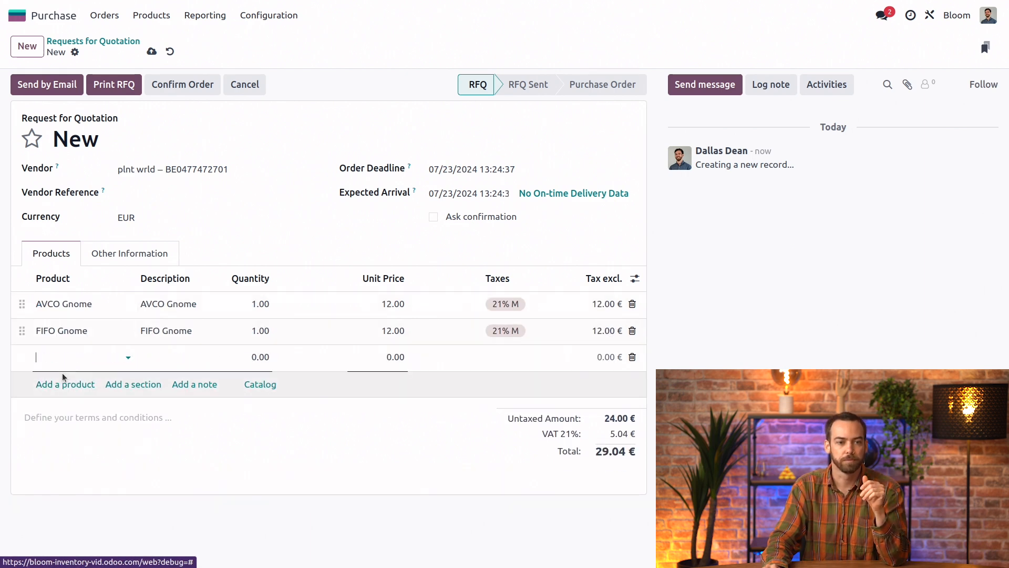
{"action": "left_click", "coordinate": [73, 360]}
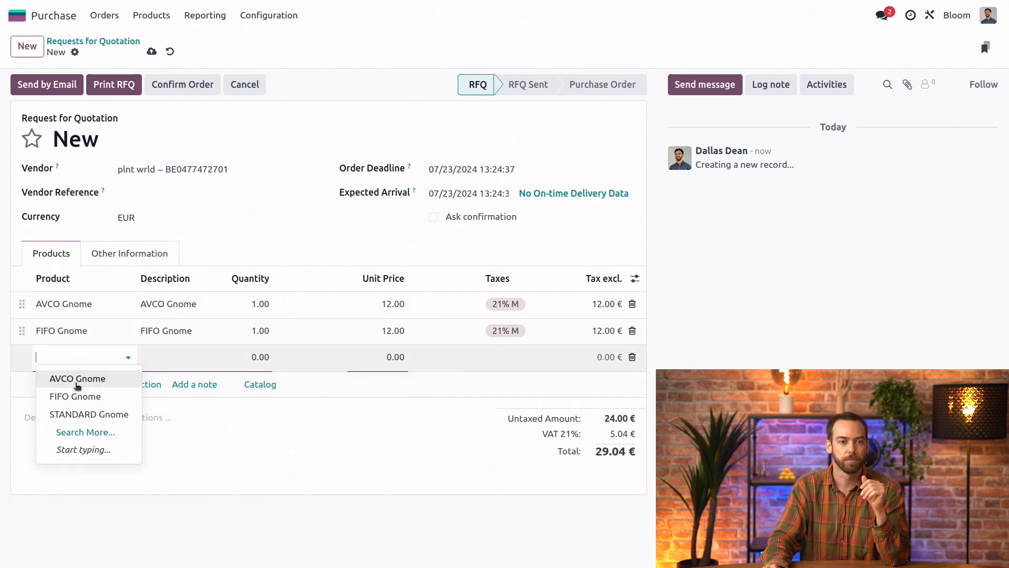
{"action": "left_click", "coordinate": [79, 414]}
Set the unit price of all three gnome lines to 10.
{"action": "left_click", "coordinate": [389, 307]}
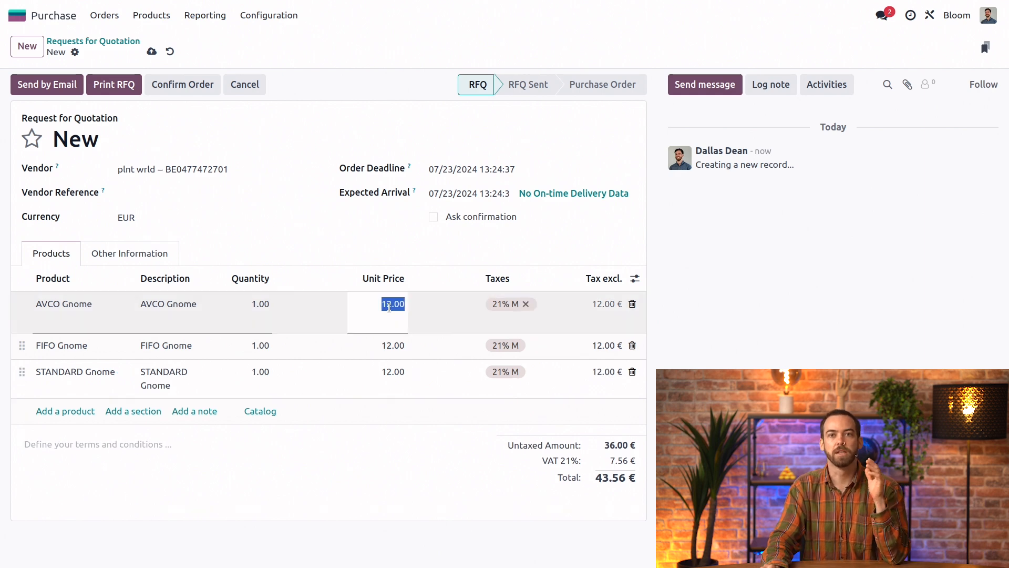
{"action": "type", "text": "10"}
{"action": "left_click", "coordinate": [395, 353]}
{"action": "type", "text": "10"}
{"action": "left_click", "coordinate": [401, 370]}
{"action": "type", "text": "10"}
{"action": "left_click", "coordinate": [380, 232]}
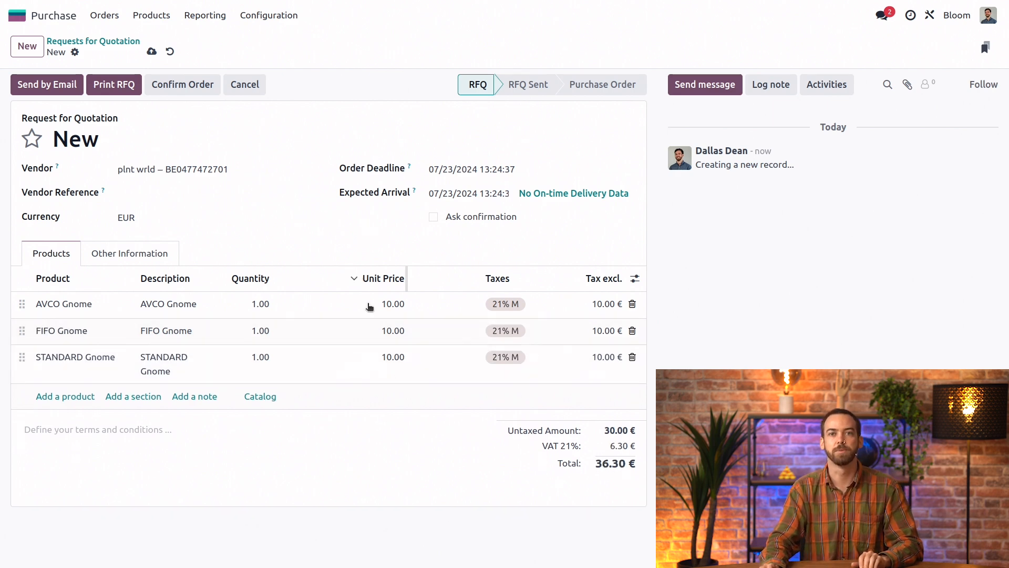
Confirm the purchase order and validate the receipt of its three gnomes.
{"action": "left_click", "coordinate": [169, 86]}
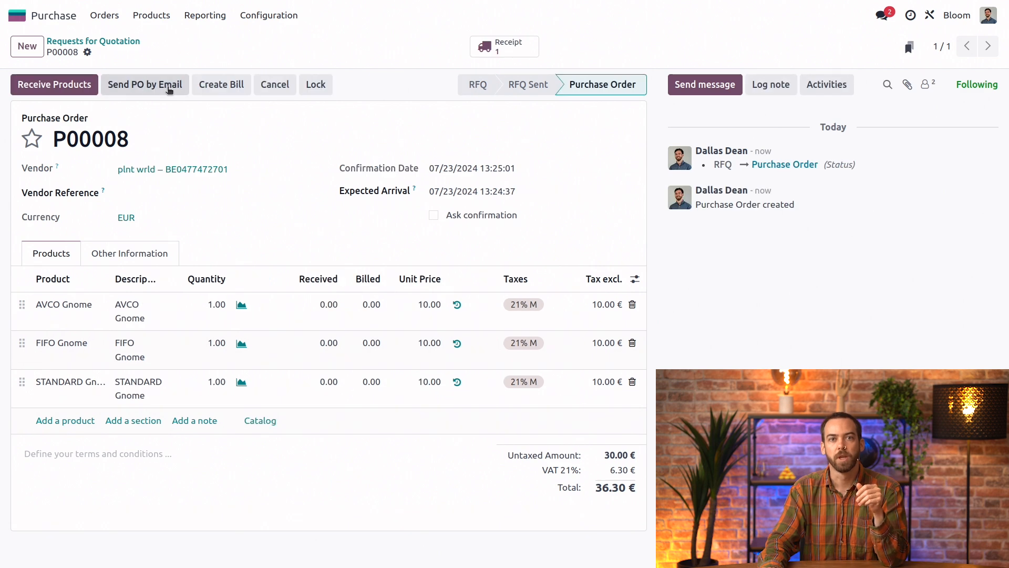
{"action": "left_click", "coordinate": [71, 92]}
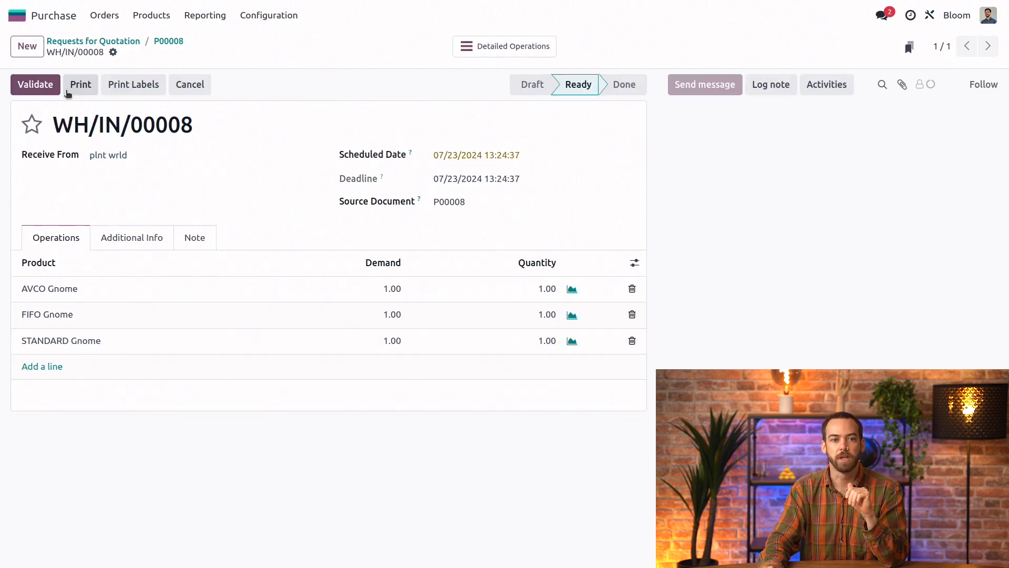
{"action": "left_click", "coordinate": [47, 90]}
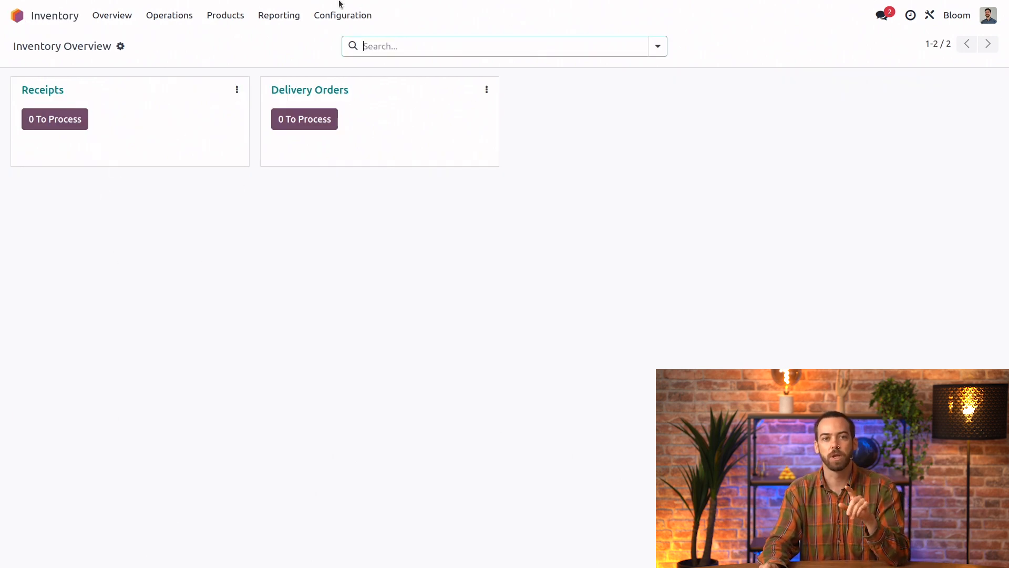
In Inventory, filter the stock valuation report by product "gnome" and expand the STANDARD, FIFO and AVCO groups.
{"action": "left_click", "coordinate": [278, 15]}
{"action": "left_click", "coordinate": [311, 93]}
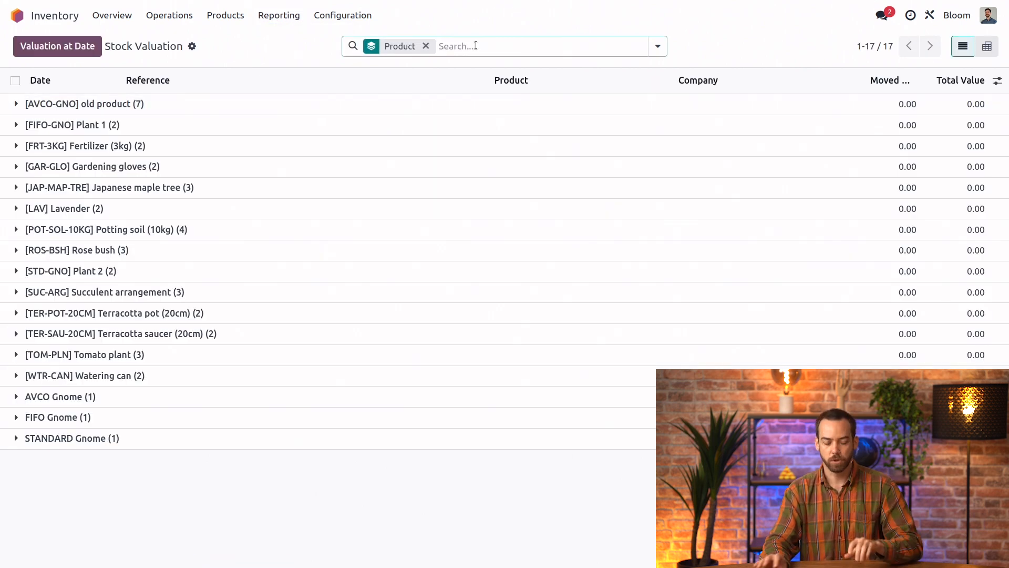
{"action": "type", "text": "gnome"}
{"action": "key", "text": "Return"}
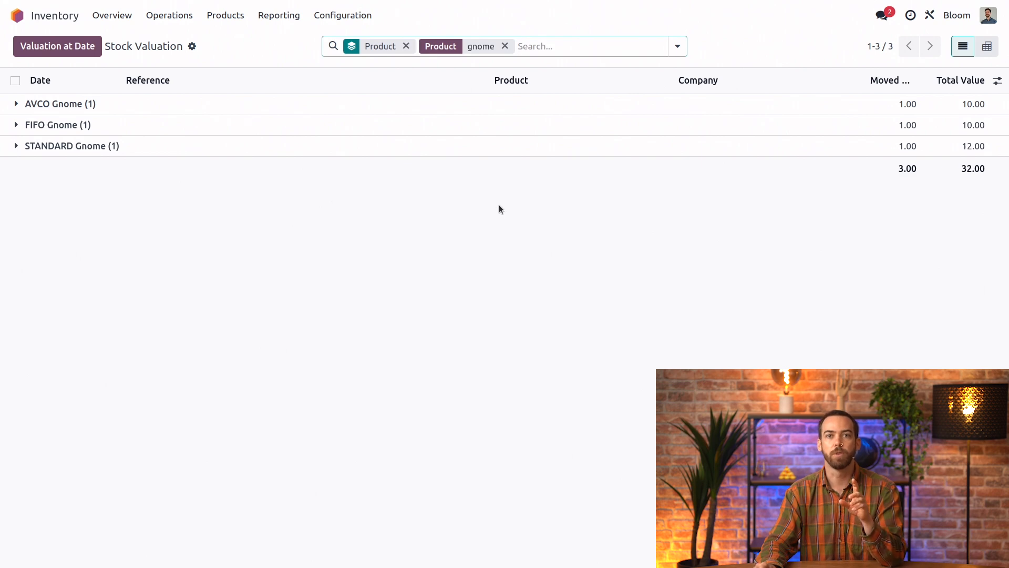
{"action": "left_click", "coordinate": [14, 146]}
{"action": "left_click", "coordinate": [17, 124]}
{"action": "left_click", "coordinate": [18, 104]}
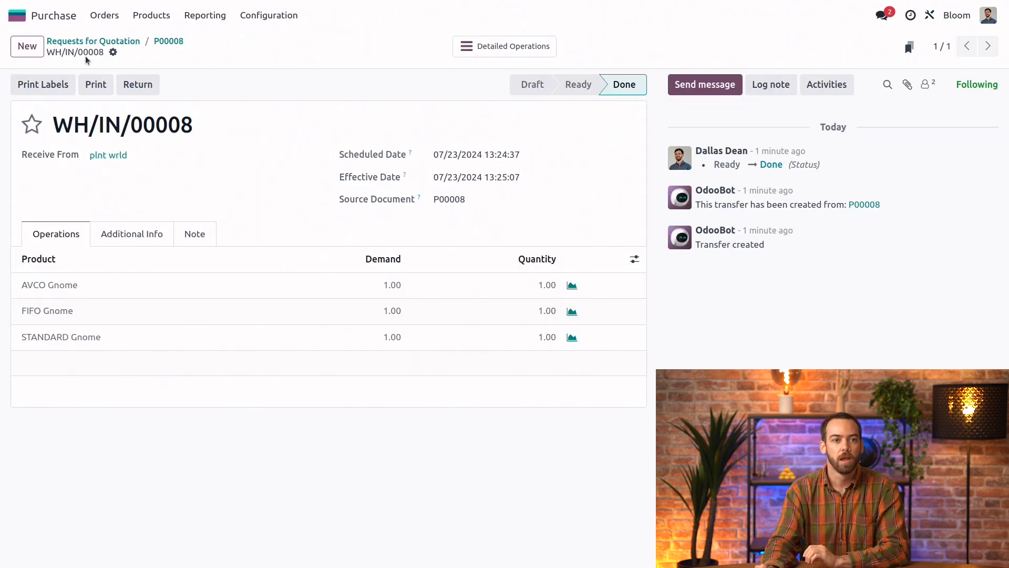
Switch back to Purchase, return to the purchase order from its receipt and duplicate it.
{"action": "left_click", "coordinate": [168, 41]}
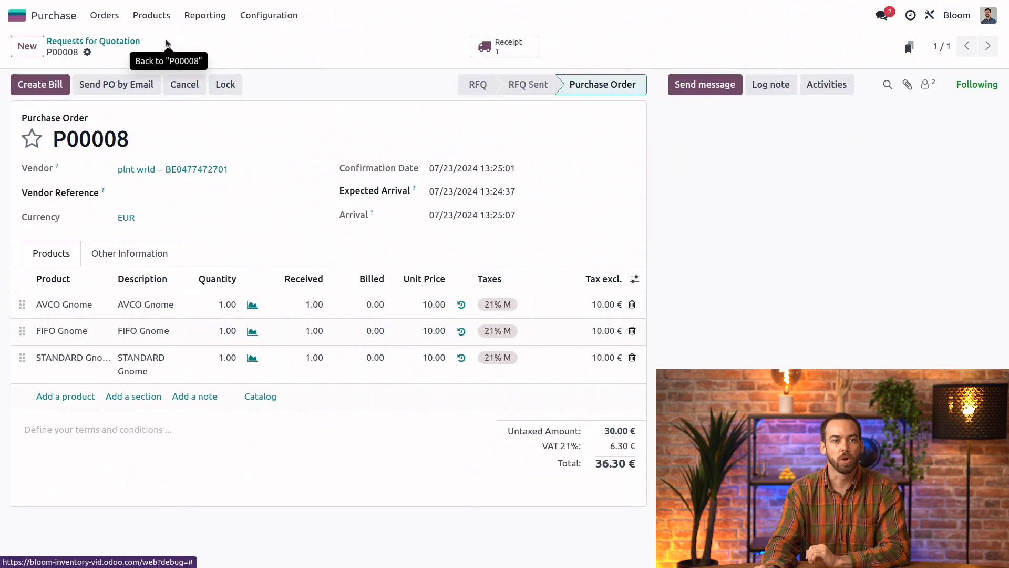
{"action": "left_click", "coordinate": [87, 52]}
{"action": "left_click", "coordinate": [118, 102]}
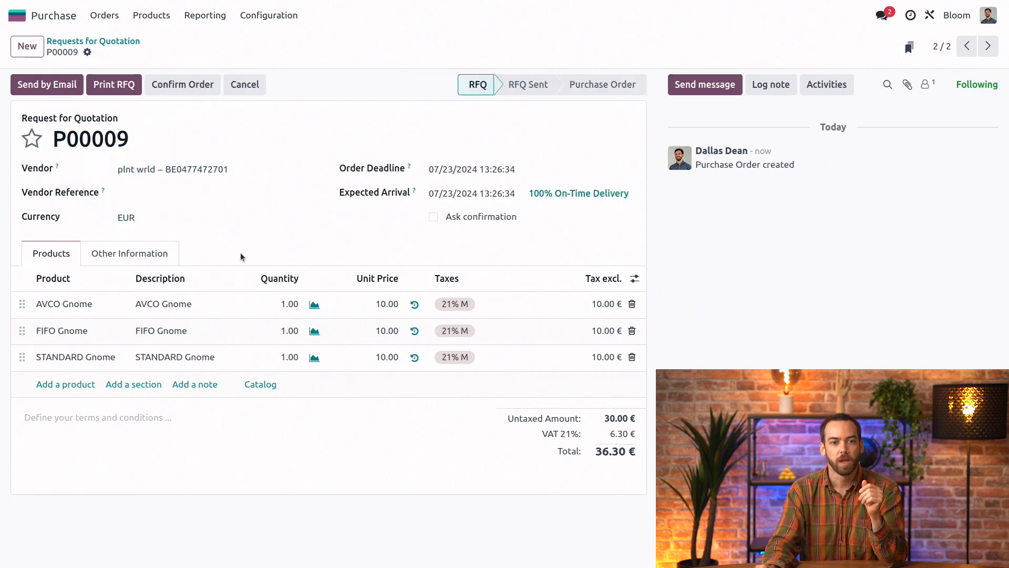
Set the unit price of all three gnome lines on the duplicated order to 20.
{"action": "left_click", "coordinate": [389, 305]}
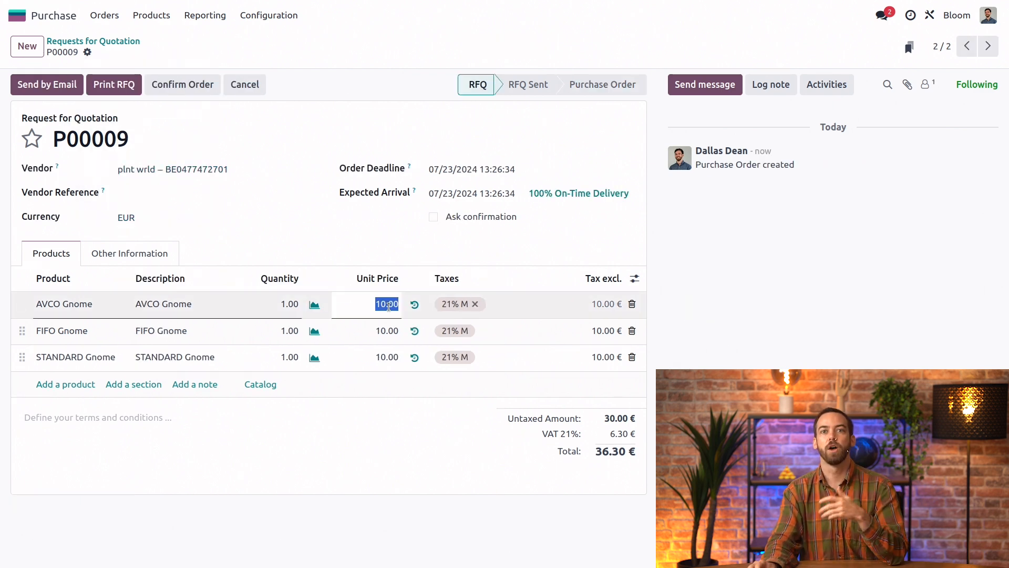
{"action": "type", "text": "20"}
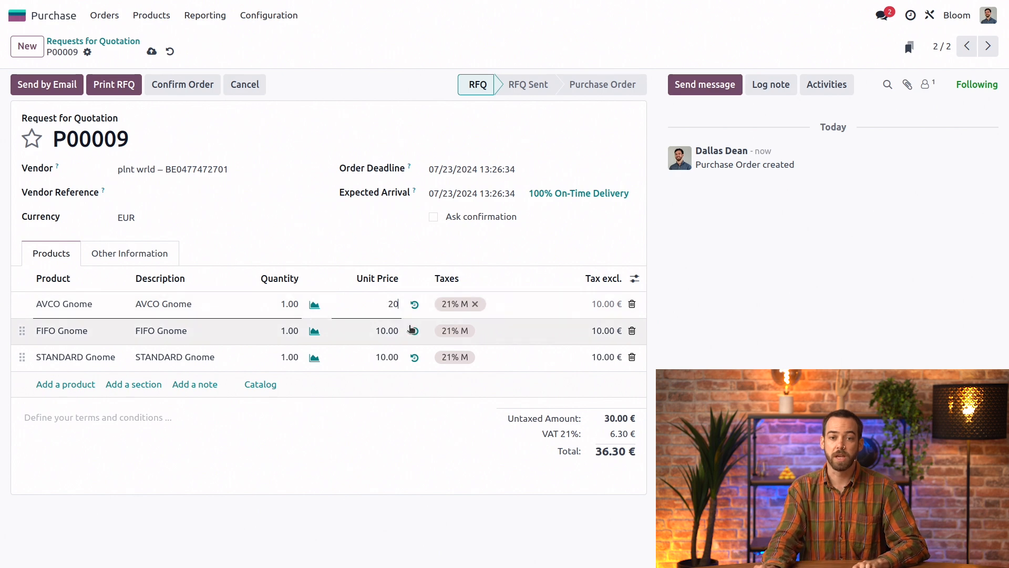
{"action": "left_click", "coordinate": [378, 331]}
{"action": "type", "text": "20"}
{"action": "left_click", "coordinate": [369, 364]}
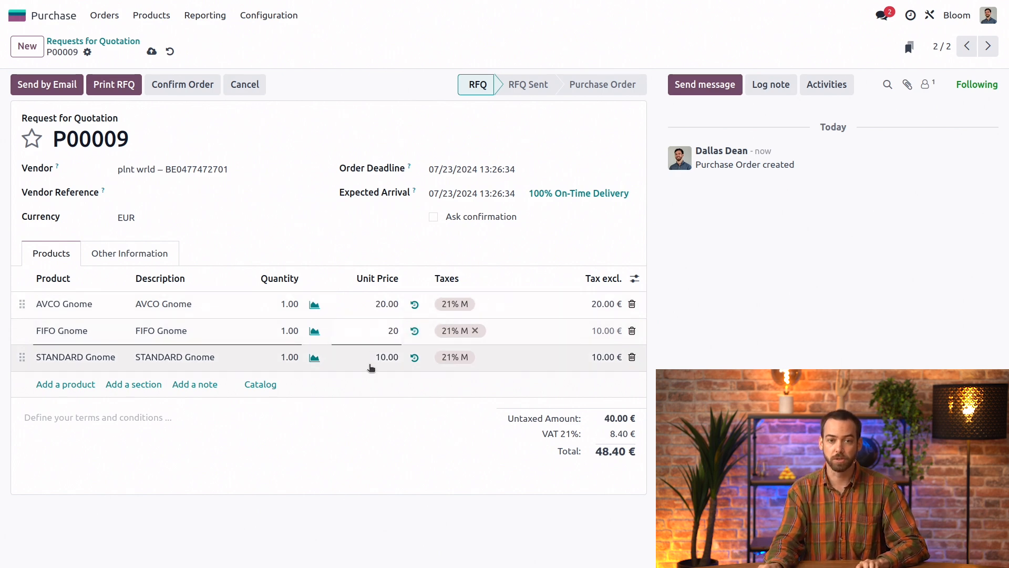
{"action": "type", "text": "20"}
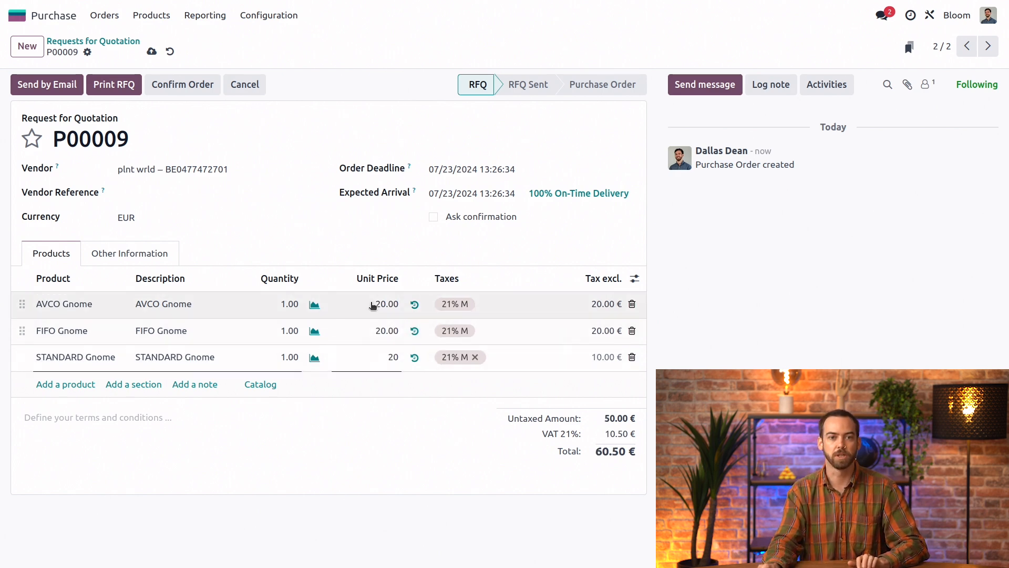
{"action": "left_click", "coordinate": [332, 248]}
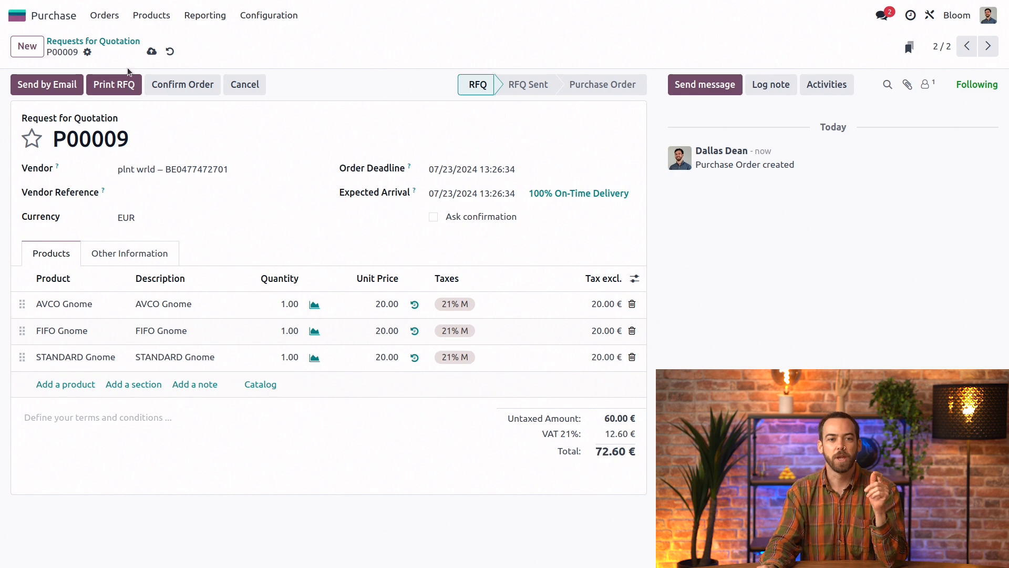
Confirm the duplicated purchase order and receive its products, validating the receipt.
{"action": "left_click", "coordinate": [163, 86]}
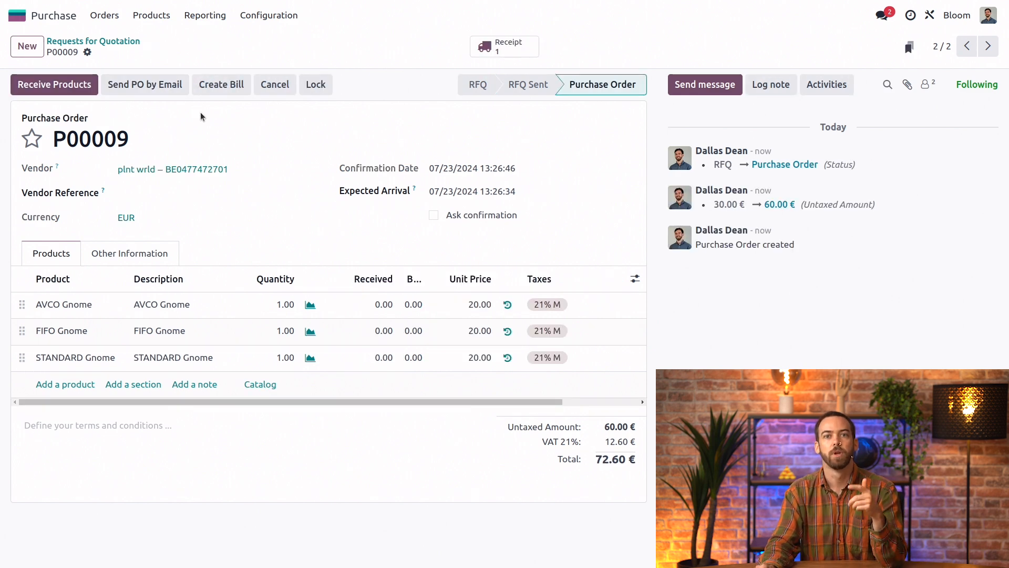
{"action": "left_click", "coordinate": [72, 88]}
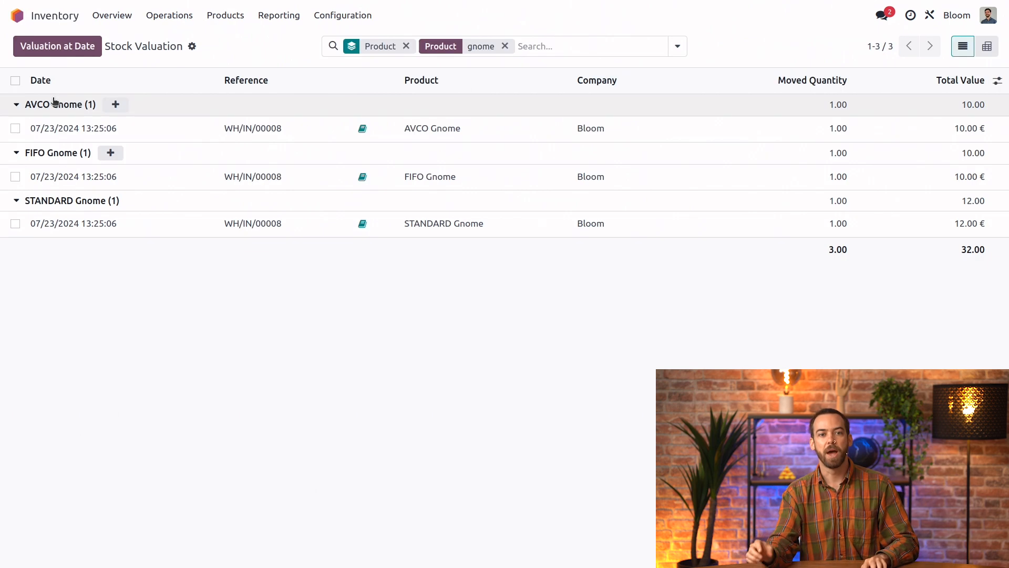
Refresh the gnome results in the Inventory stock valuation report and collapse the three product groups.
{"action": "left_click", "coordinate": [532, 47]}
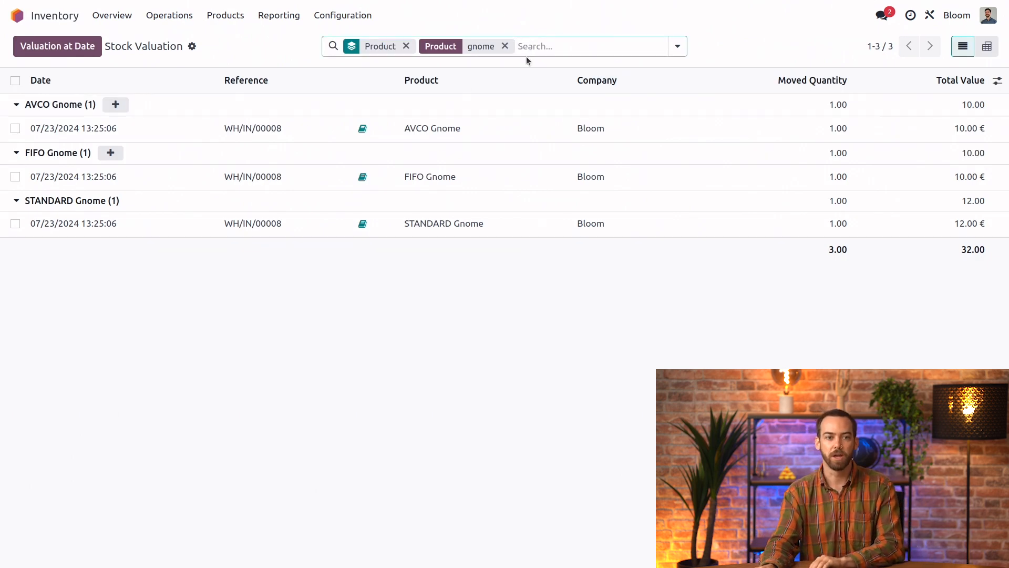
{"action": "key", "text": "Return"}
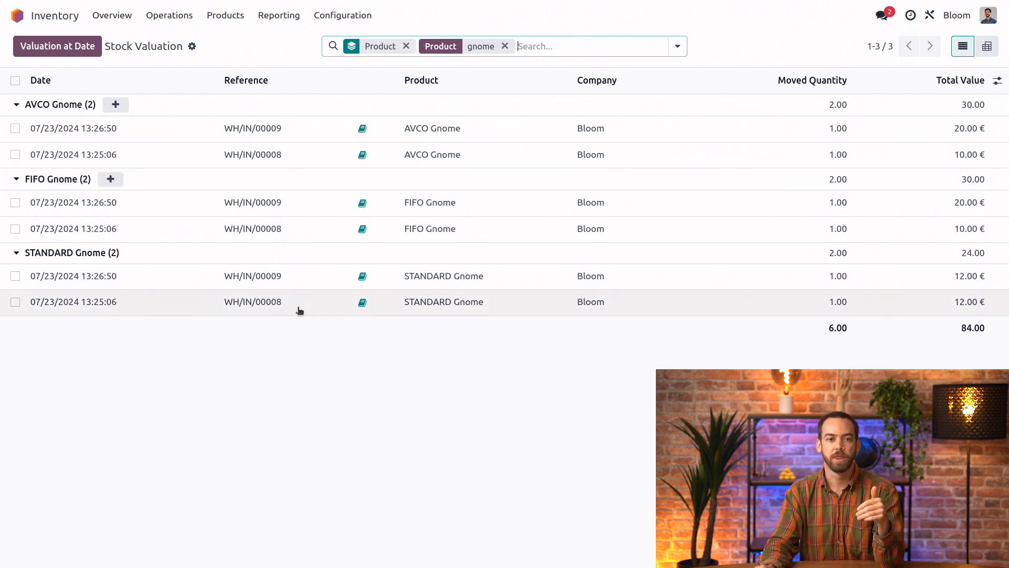
{"action": "left_click", "coordinate": [17, 253]}
{"action": "left_click", "coordinate": [16, 179]}
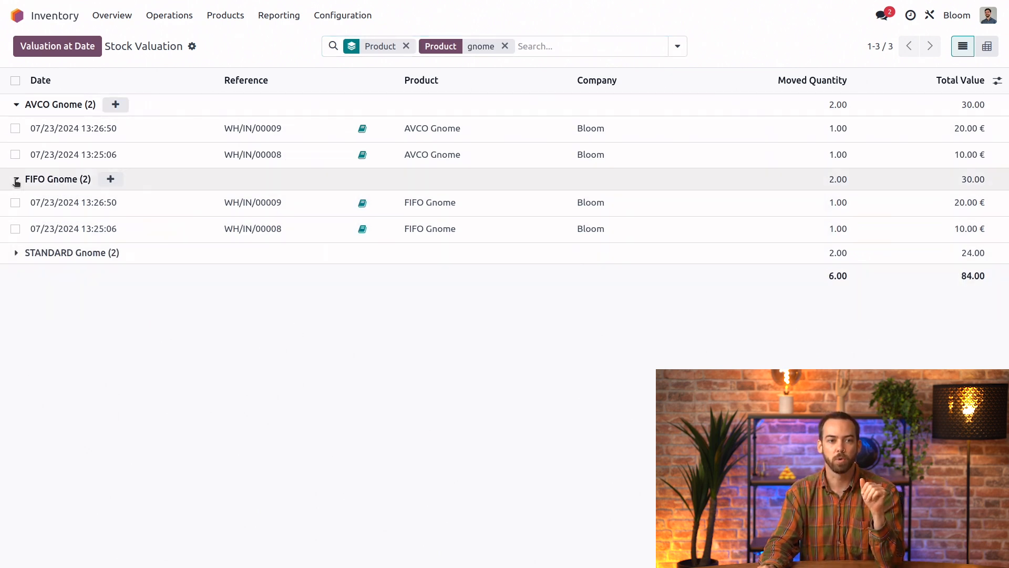
{"action": "left_click", "coordinate": [17, 105]}
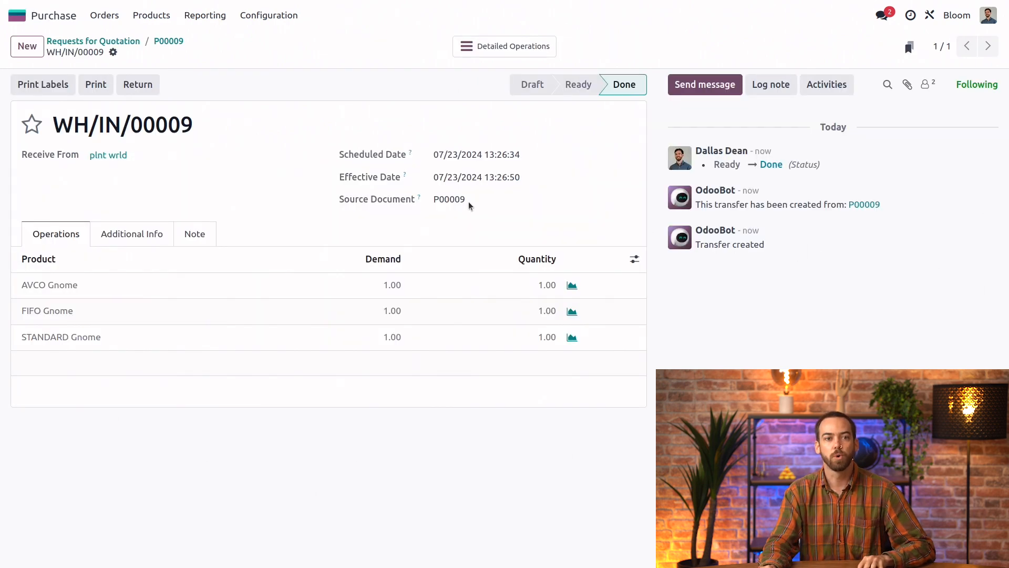
Switch to the Sales app and create a new quotation for the customer Acres lawncare.
{"action": "left_click", "coordinate": [54, 27]}
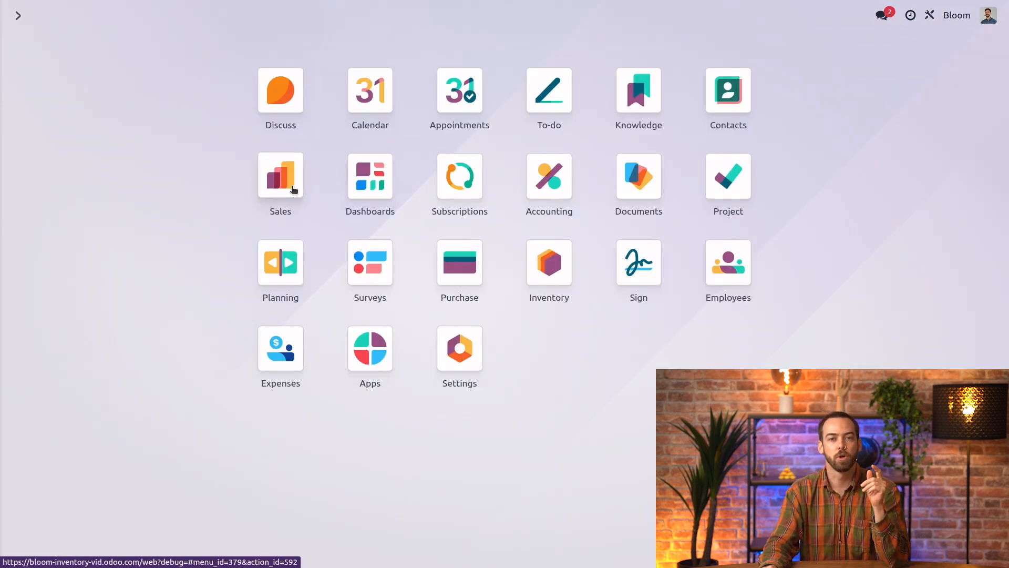
{"action": "left_click", "coordinate": [289, 181]}
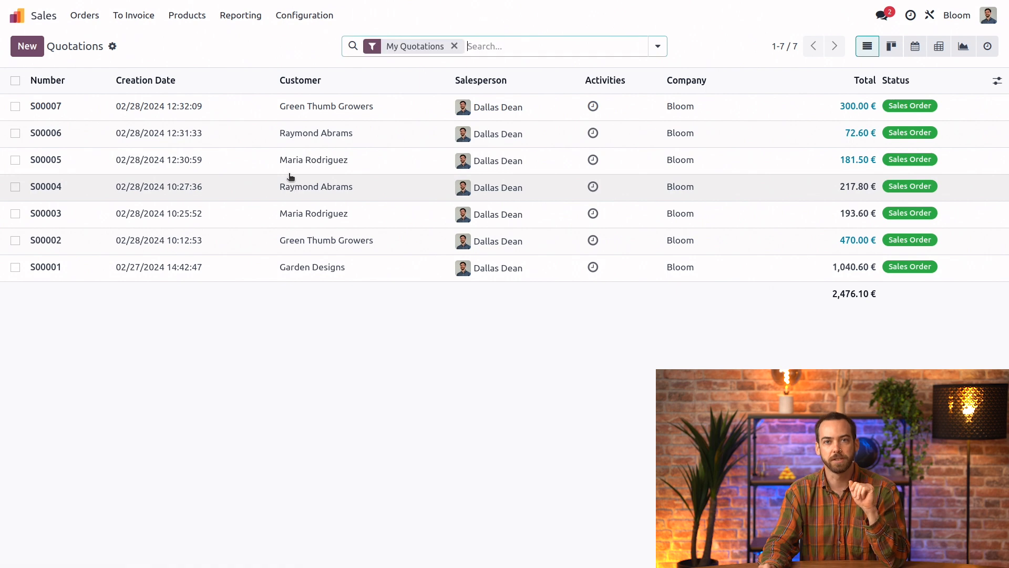
{"action": "left_click", "coordinate": [27, 46]}
{"action": "left_click", "coordinate": [139, 155]}
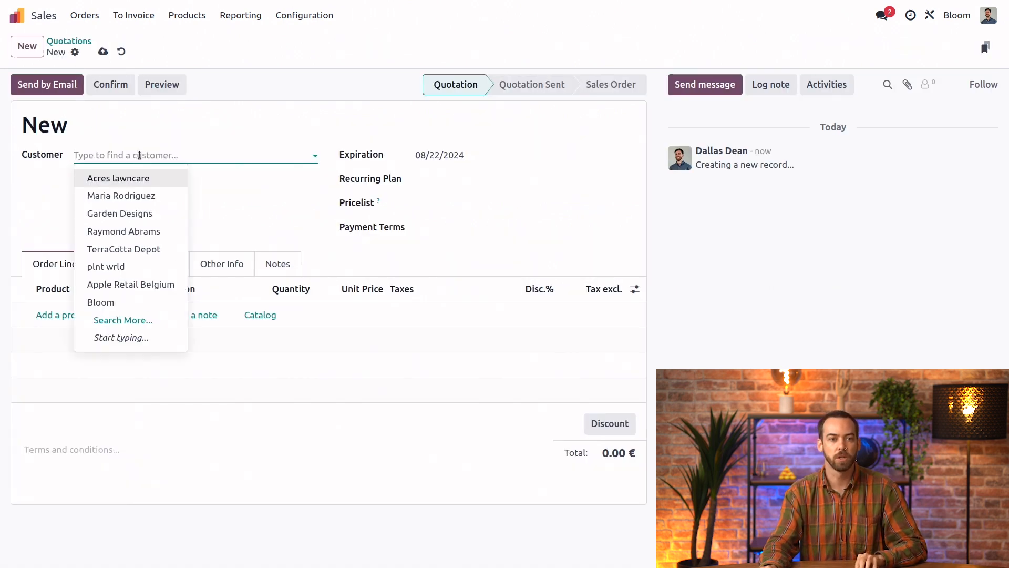
{"action": "left_click", "coordinate": [143, 179]}
Add AVCO Gnome, FIFO Gnome and STANDARD Gnome as order lines on the sales quotation.
{"action": "left_click", "coordinate": [74, 315]}
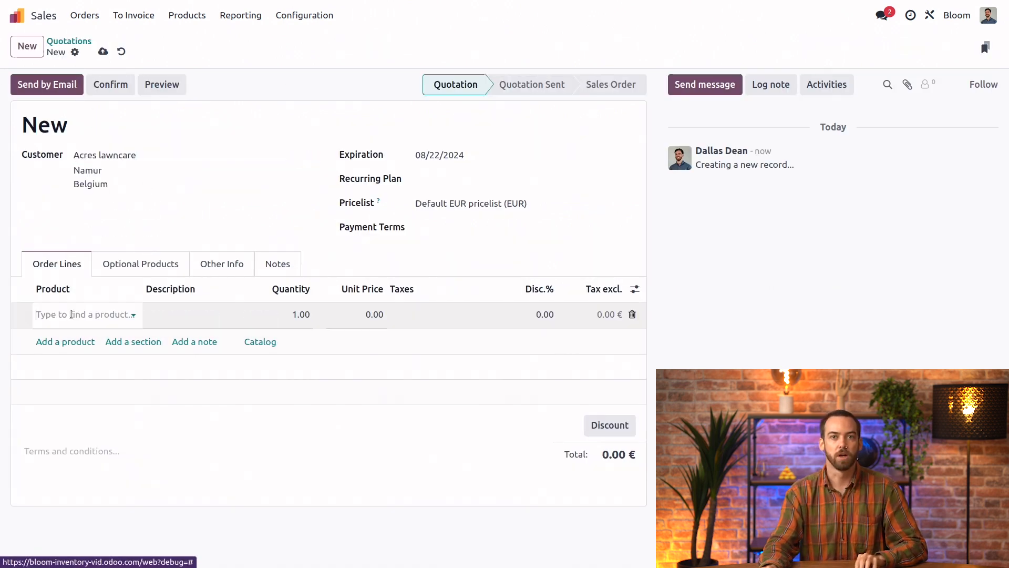
{"action": "left_click", "coordinate": [72, 313]}
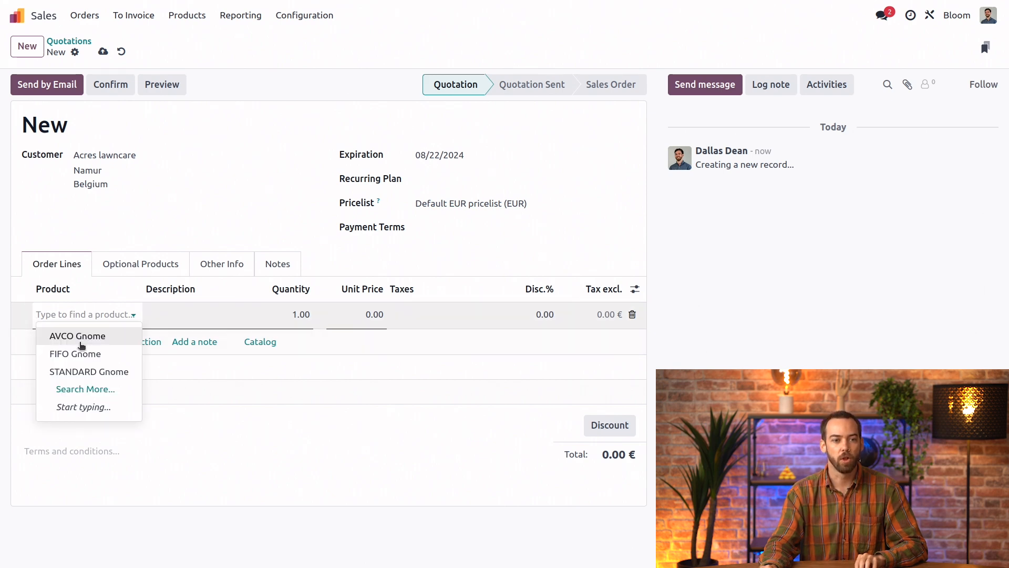
{"action": "left_click", "coordinate": [79, 334]}
{"action": "left_click", "coordinate": [75, 343]}
{"action": "left_click", "coordinate": [74, 341]}
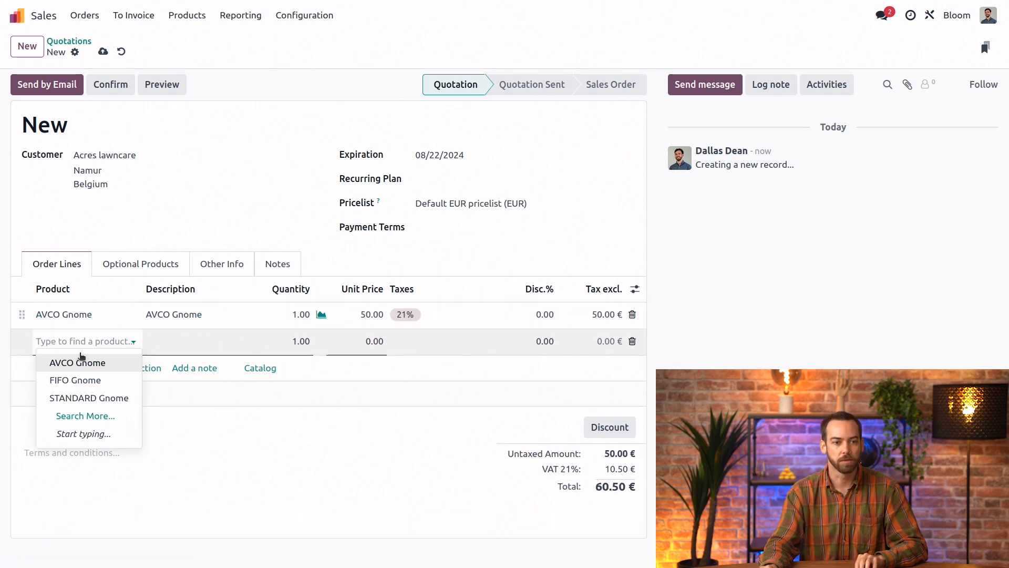
{"action": "left_click", "coordinate": [80, 379]}
{"action": "left_click", "coordinate": [65, 368]}
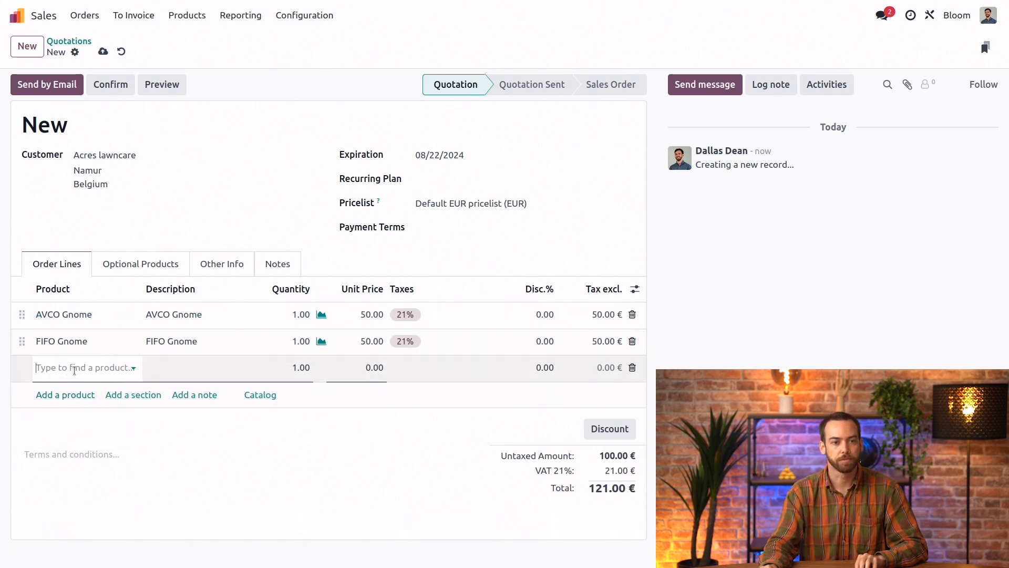
{"action": "left_click", "coordinate": [74, 368]}
{"action": "left_click", "coordinate": [87, 425]}
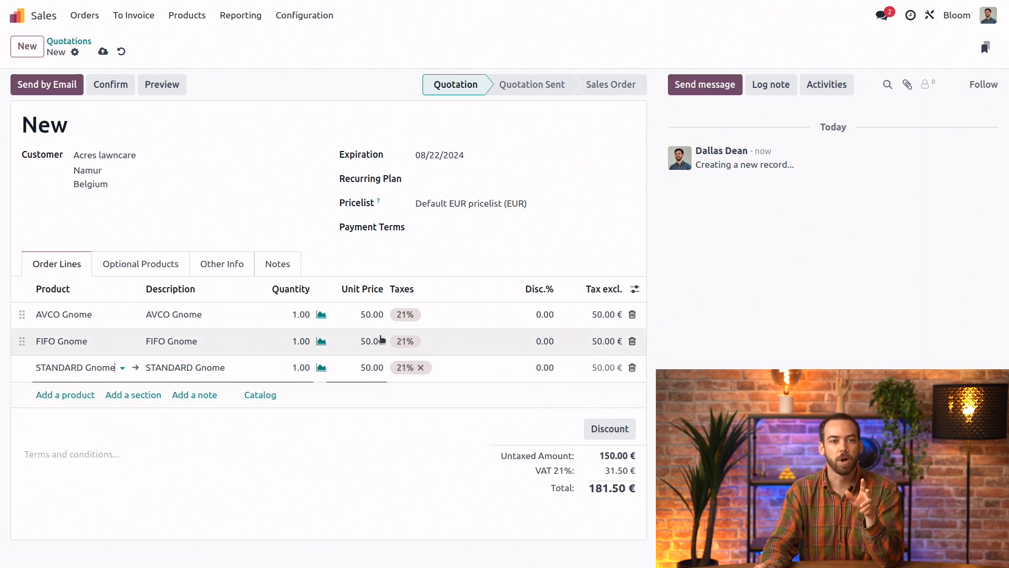
Confirm the quotation as a sales order and validate its delivery of the three gnomes.
{"action": "left_click", "coordinate": [126, 92]}
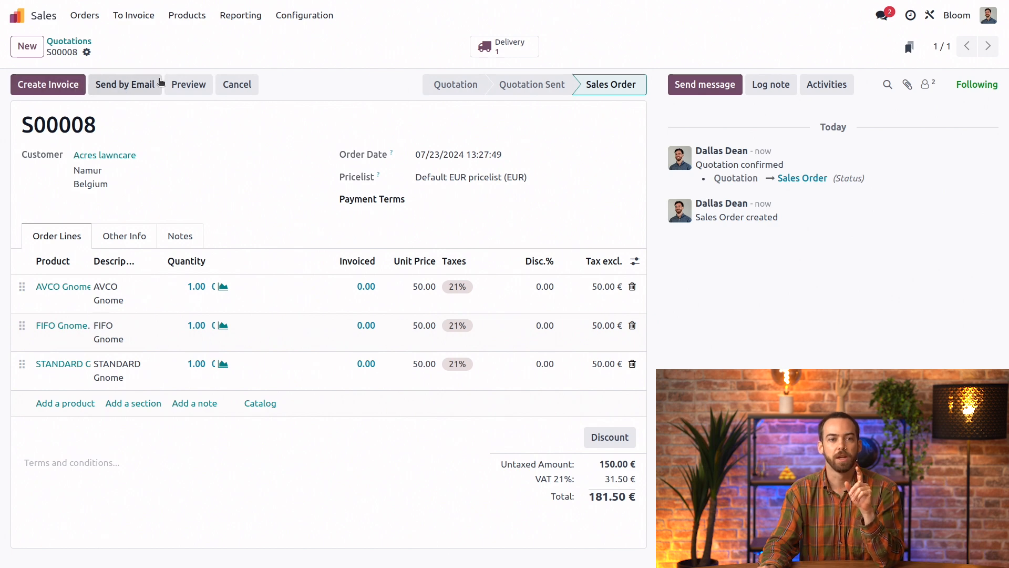
{"action": "left_click", "coordinate": [499, 44]}
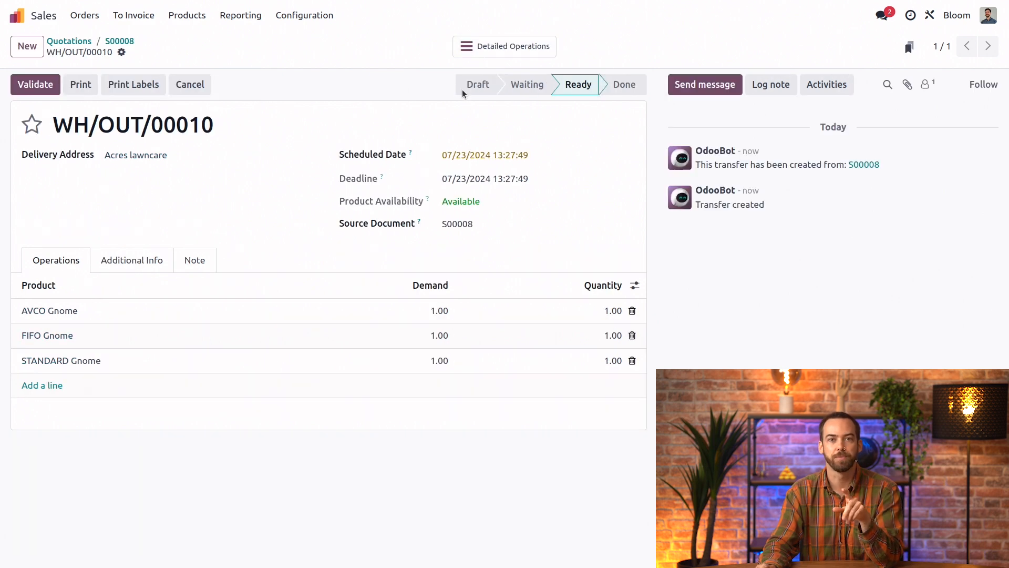
{"action": "left_click", "coordinate": [47, 87]}
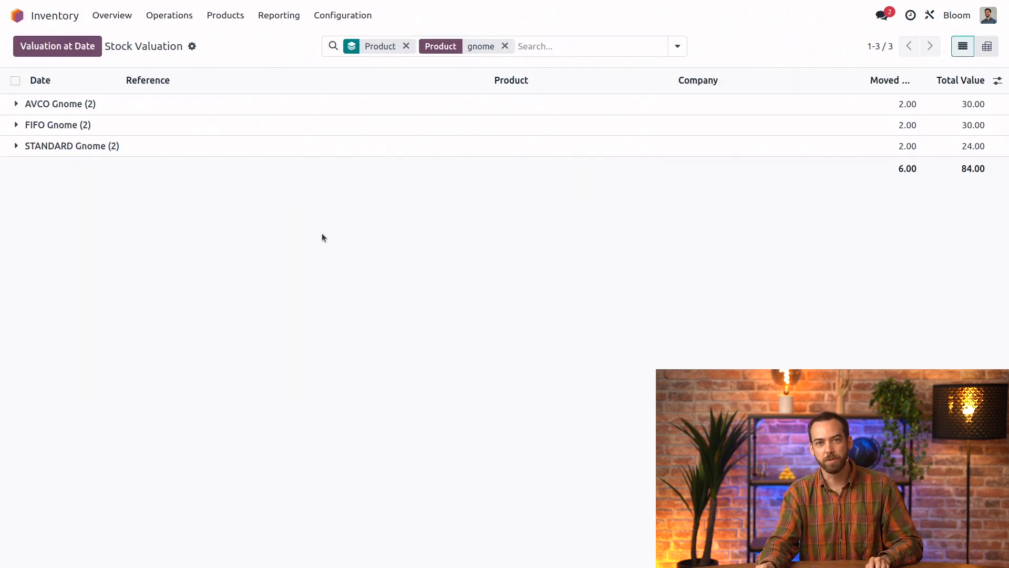
Rerun the gnome search in the Inventory stock valuation report to check the values after the delivery.
{"action": "left_click", "coordinate": [572, 40]}
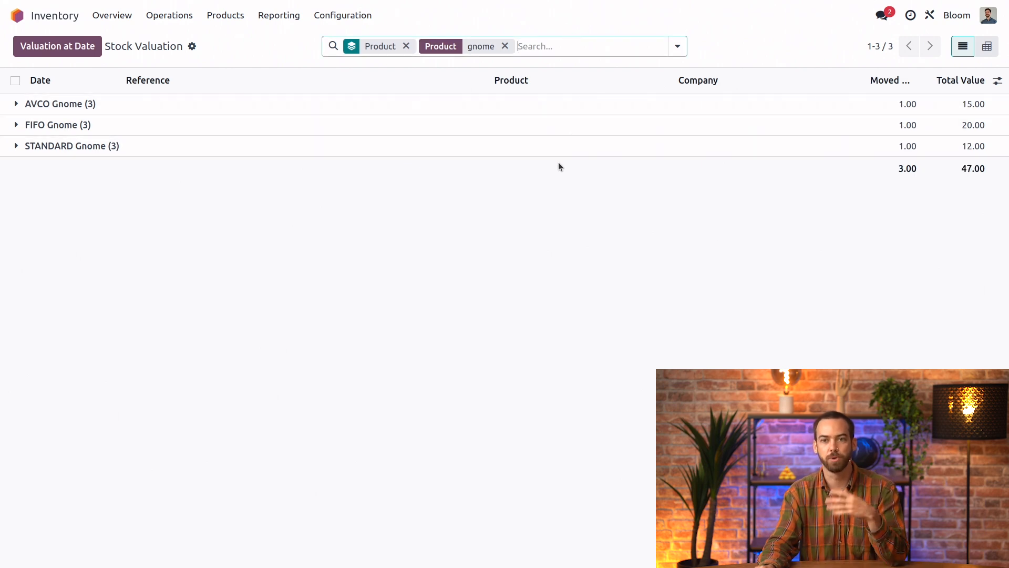